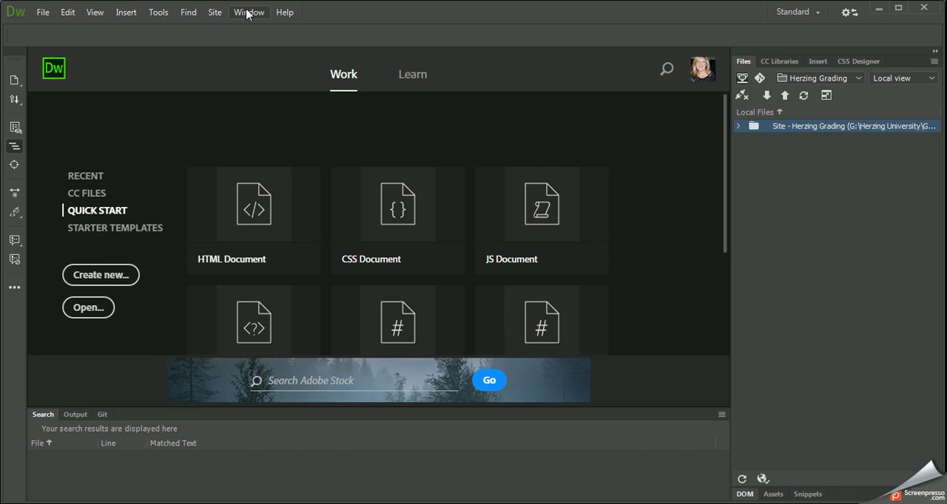
Launch Adobe Exchange in the browser via Window > Find Extensions on Exchange.
{"action": "left_click", "coordinate": [248, 14]}
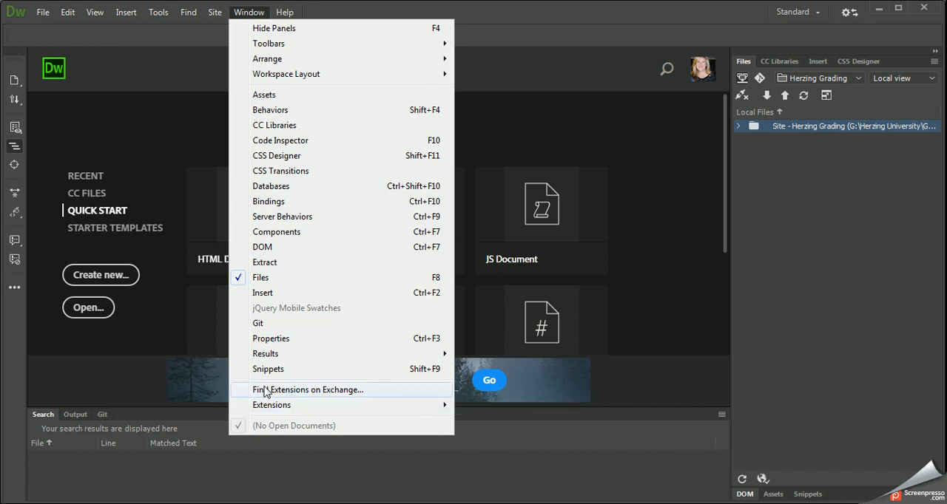
{"action": "left_click", "coordinate": [329, 391]}
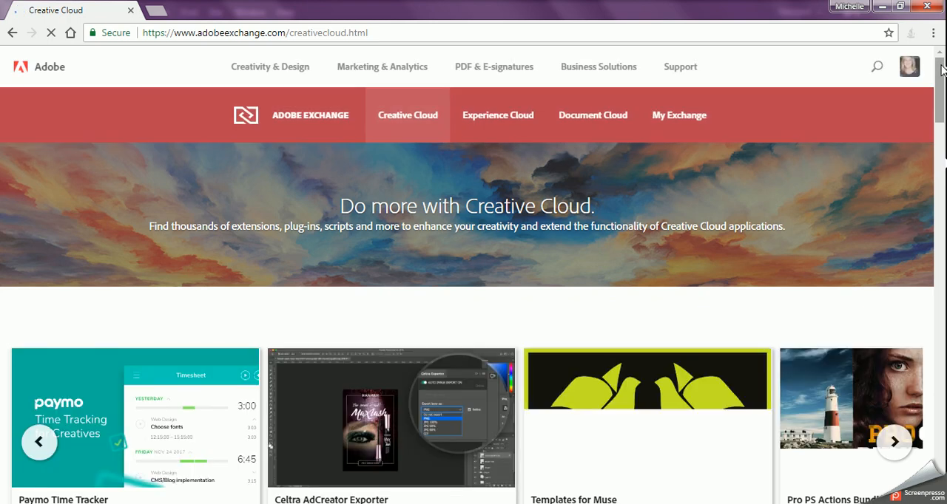
{"action": "left_click_drag", "start_coordinate": [942, 68], "coordinate": [943, 143]}
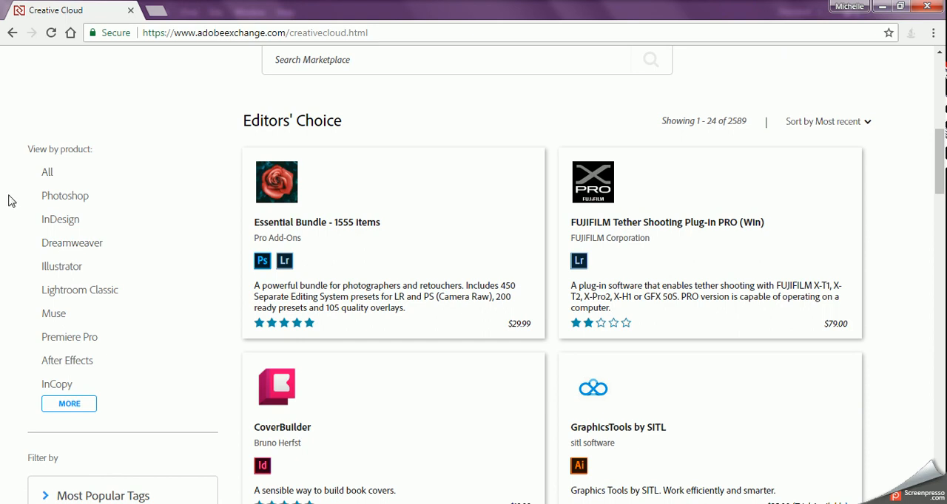
Filter the listing to Dreamweaver extensions under View by product.
{"action": "left_click", "coordinate": [70, 244]}
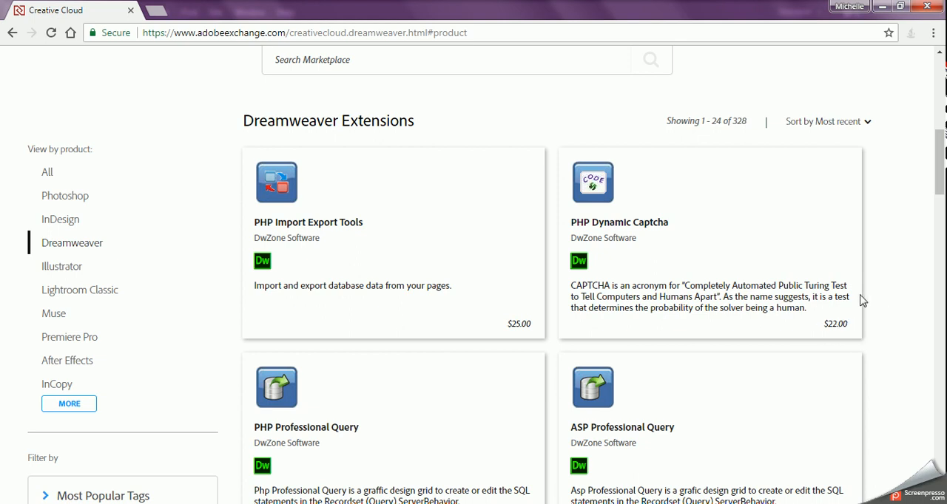
Sort the Dreamweaver extensions by Price (Low to High).
{"action": "left_click", "coordinate": [868, 123]}
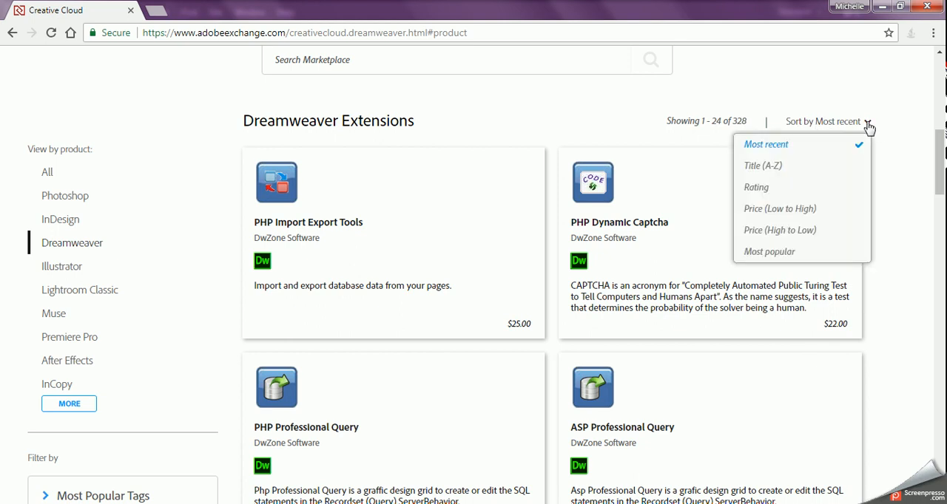
{"action": "left_click", "coordinate": [775, 211]}
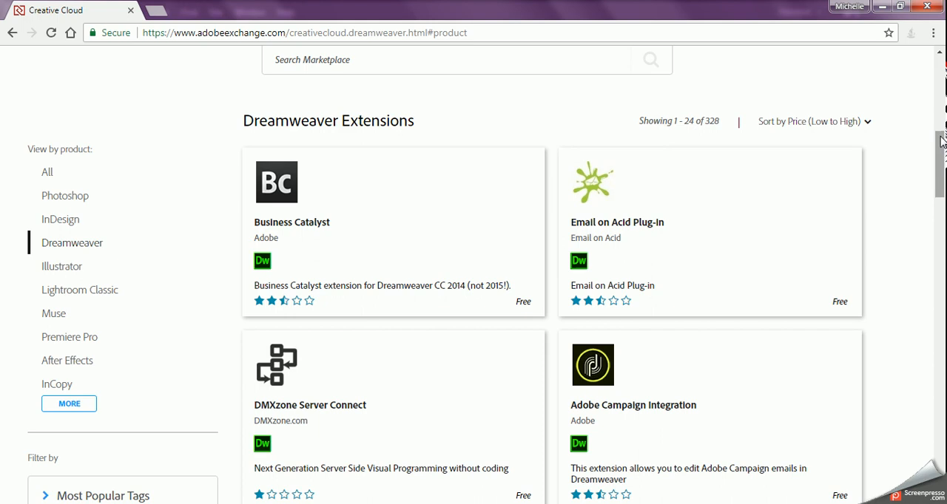
{"action": "left_click_drag", "start_coordinate": [941, 140], "coordinate": [942, 187]}
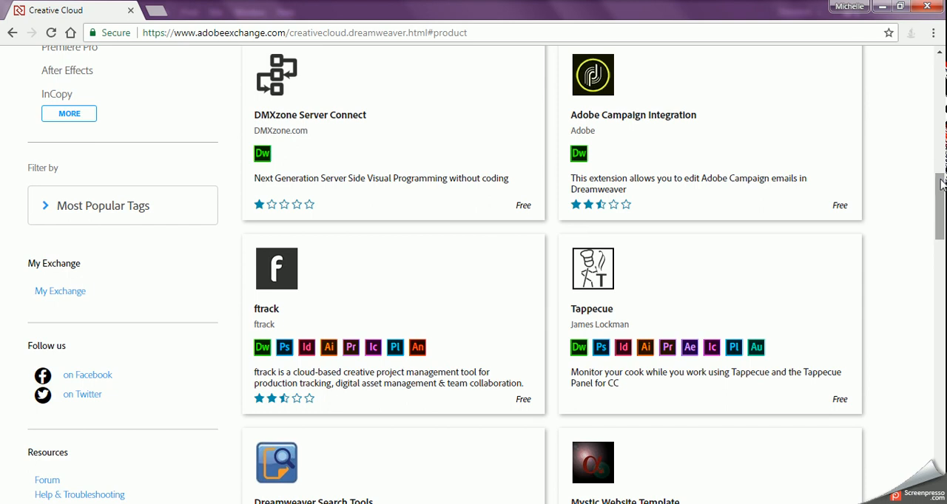
{"action": "left_click_drag", "start_coordinate": [942, 185], "coordinate": [927, 217]}
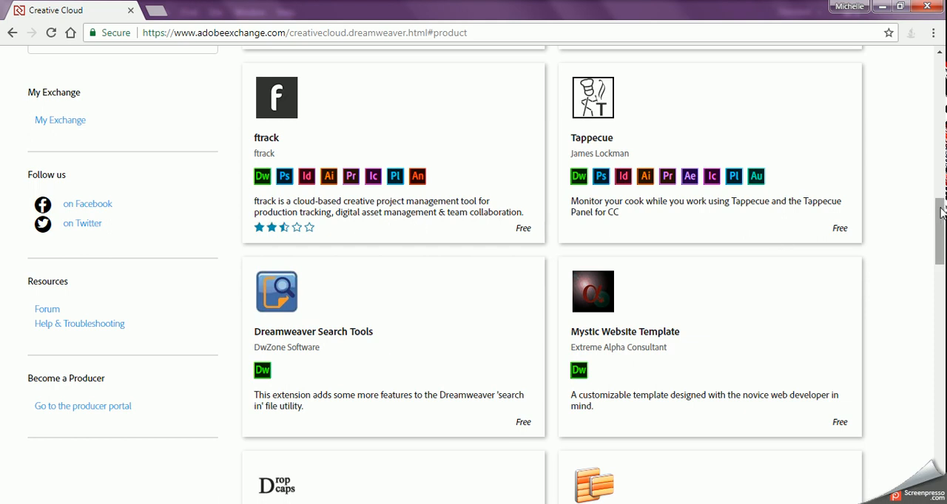
{"action": "left_click_drag", "start_coordinate": [941, 211], "coordinate": [943, 443]}
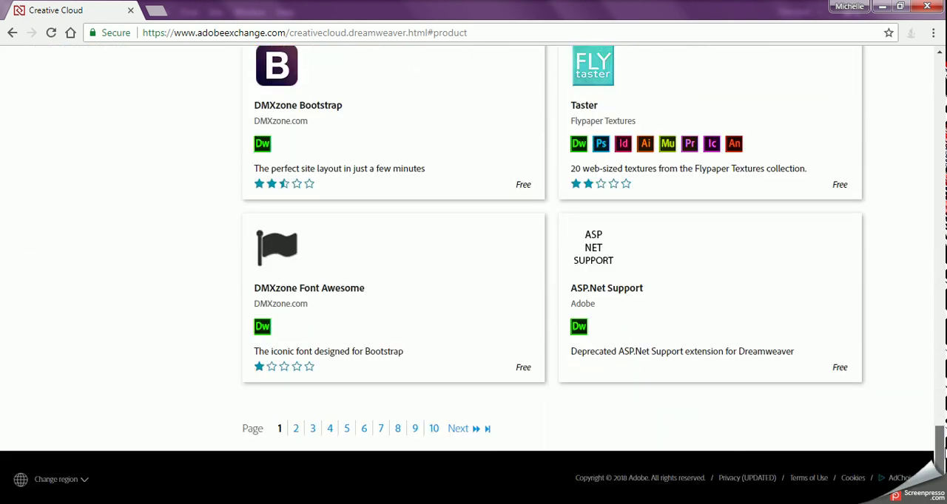
Go to page 2 of the Dreamweaver extension results.
{"action": "left_click", "coordinate": [297, 429]}
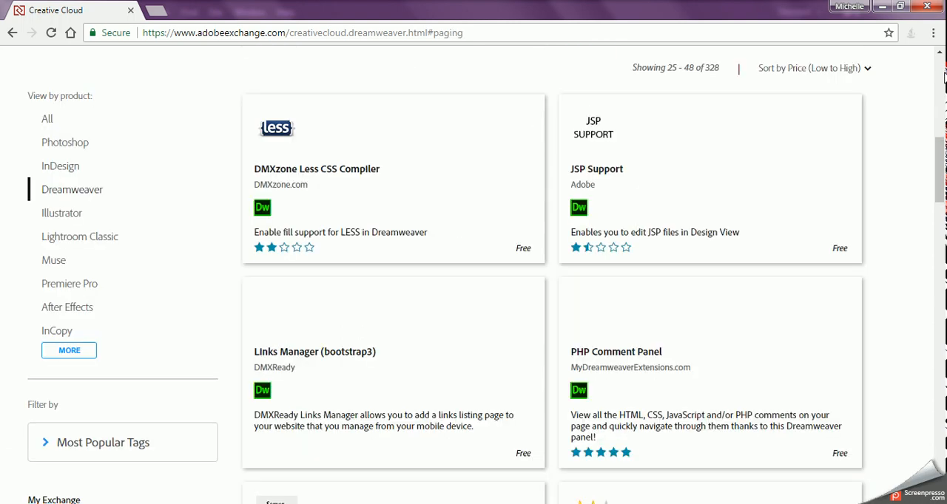
{"action": "left_click_drag", "start_coordinate": [940, 159], "coordinate": [939, 200]}
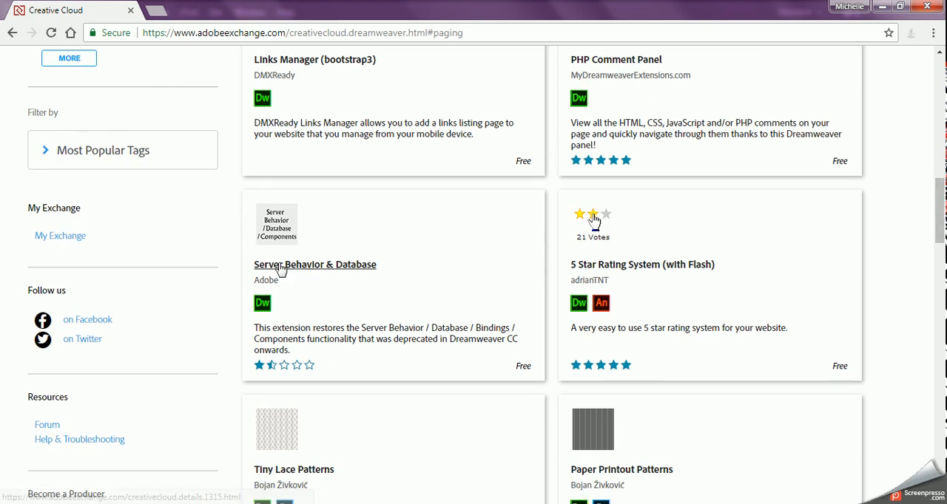
Acquire the free Server Behavior & Database extension, then bring up the Start menu.
{"action": "left_click", "coordinate": [333, 266]}
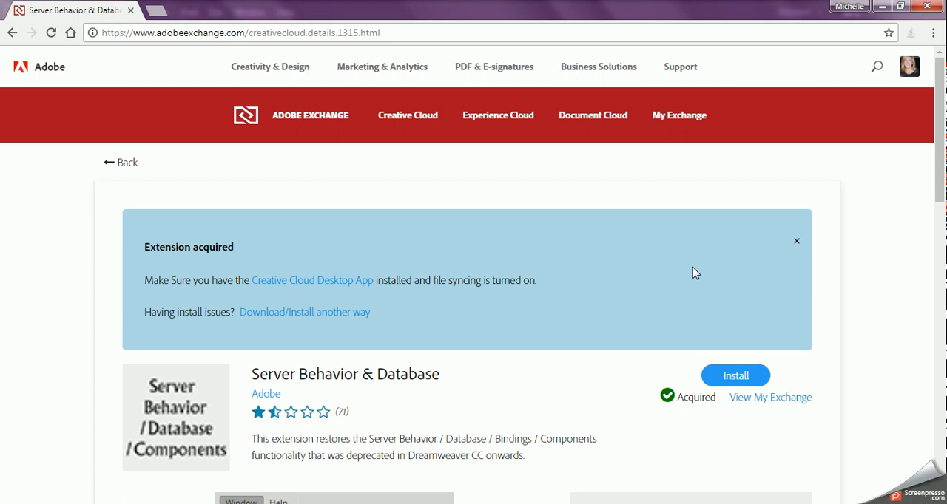
{"action": "key", "text": "super"}
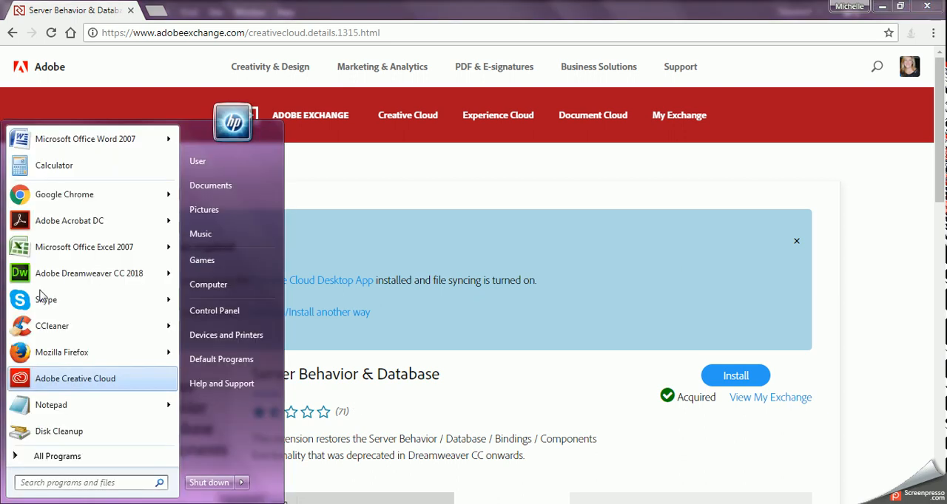
Launch Creative Cloud and view Preferences > Creative Cloud > Files to confirm Sync is on.
{"action": "left_click", "coordinate": [54, 378]}
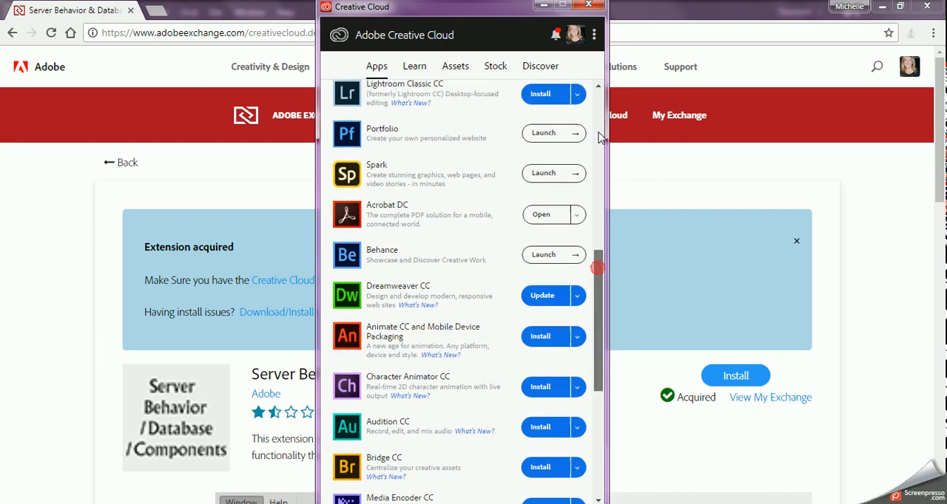
{"action": "left_click_drag", "start_coordinate": [600, 271], "coordinate": [600, 81]}
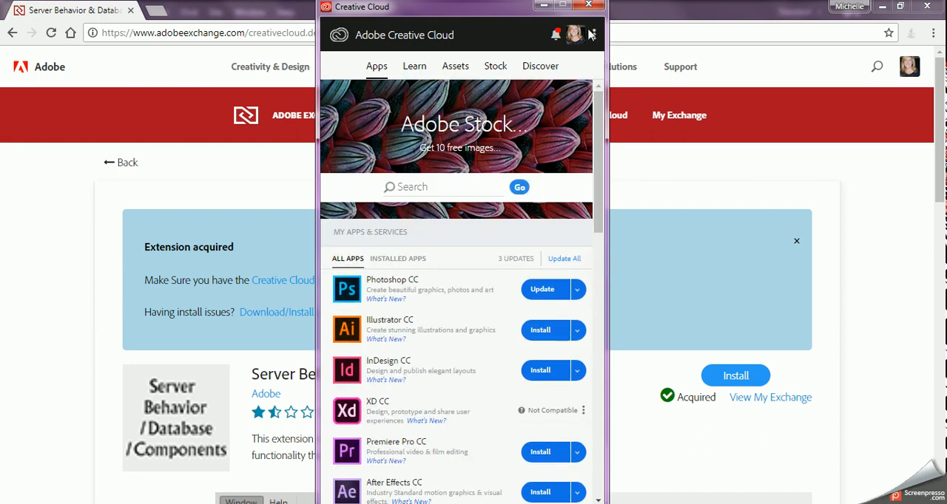
{"action": "left_click", "coordinate": [595, 35]}
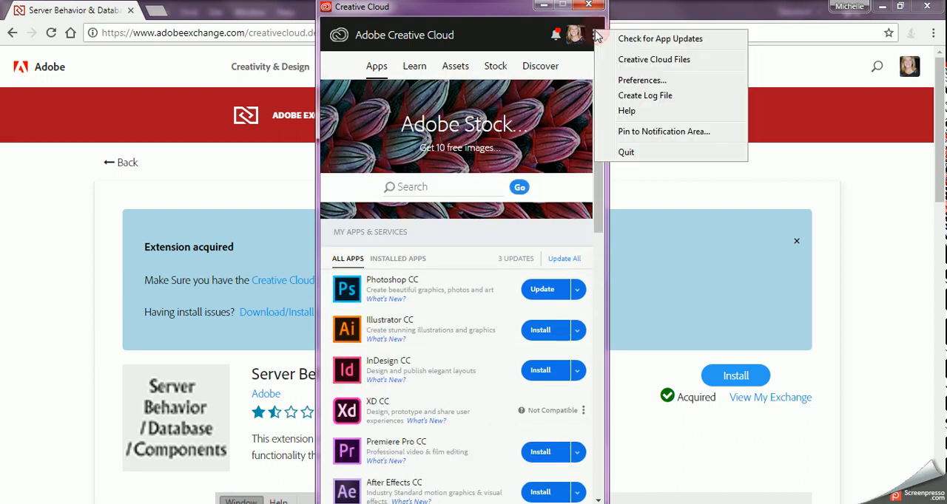
{"action": "left_click", "coordinate": [665, 81]}
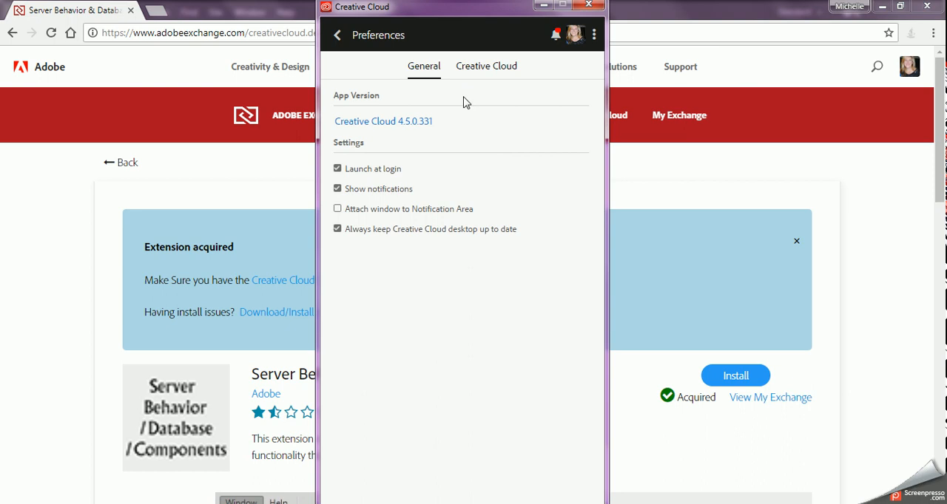
{"action": "left_click", "coordinate": [503, 70]}
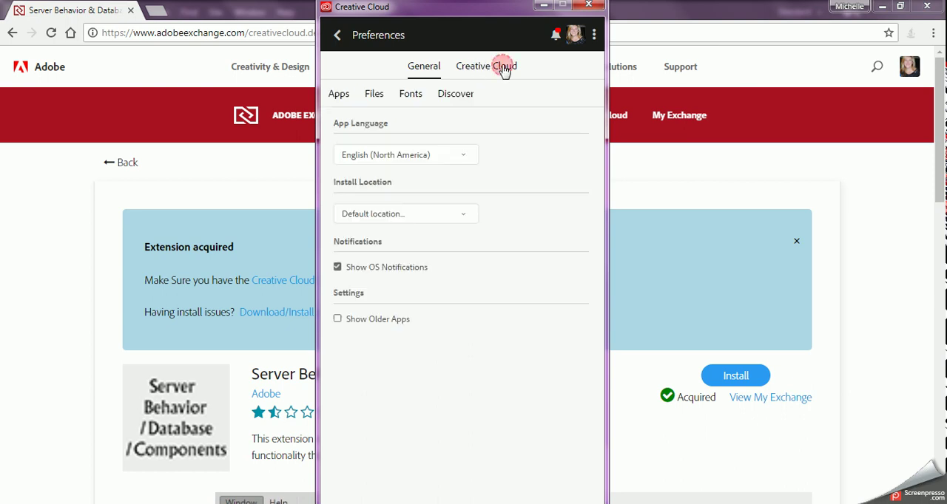
{"action": "left_click", "coordinate": [374, 94]}
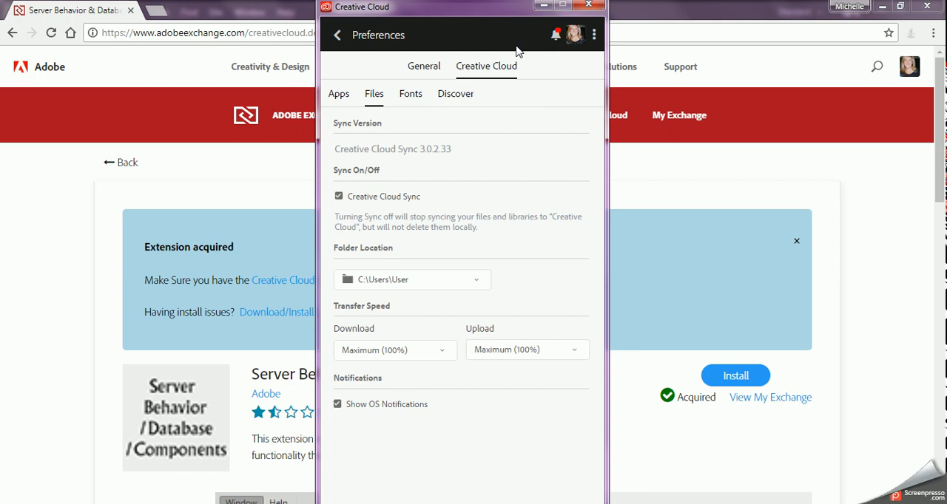
Close the Creative Cloud window to return to the extension page.
{"action": "left_click", "coordinate": [588, 7]}
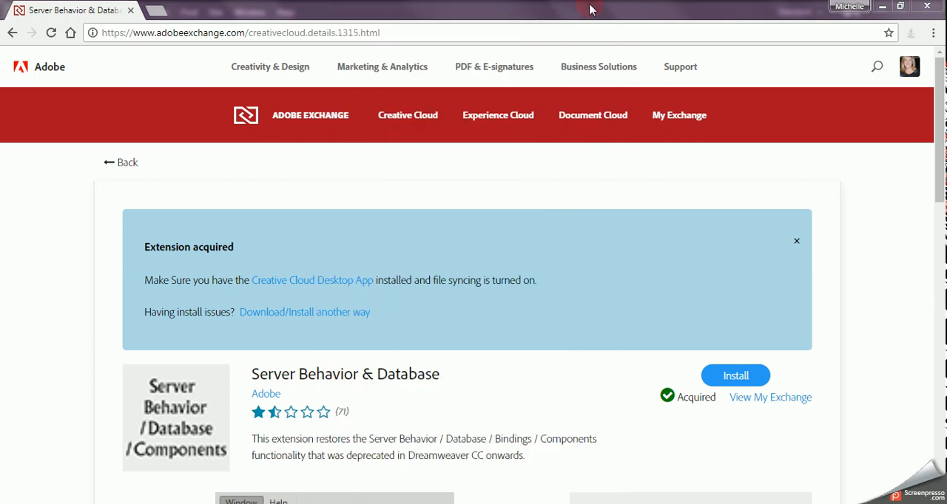
Install the acquired Server Behavior & Database extension and view My Exchange, then bring up the Start menu.
{"action": "left_click", "coordinate": [941, 154]}
{"action": "left_click_drag", "start_coordinate": [940, 154], "coordinate": [941, 182]}
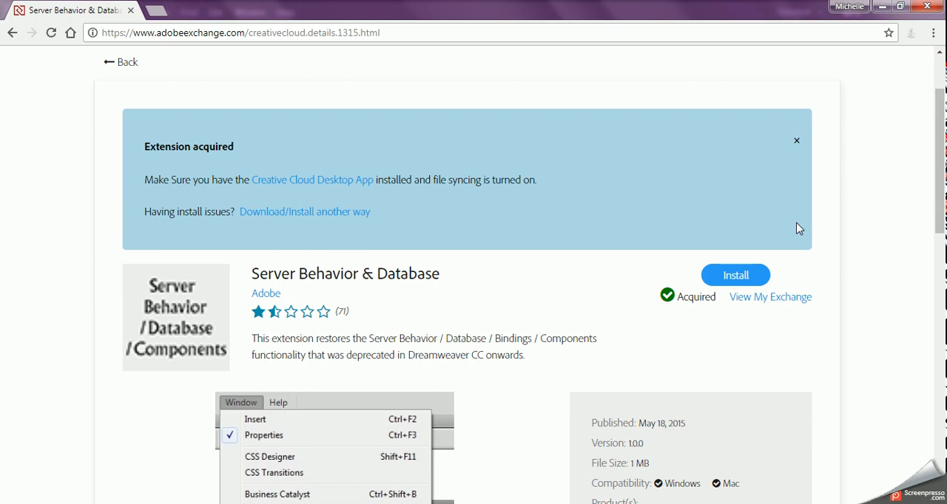
{"action": "left_click", "coordinate": [742, 278]}
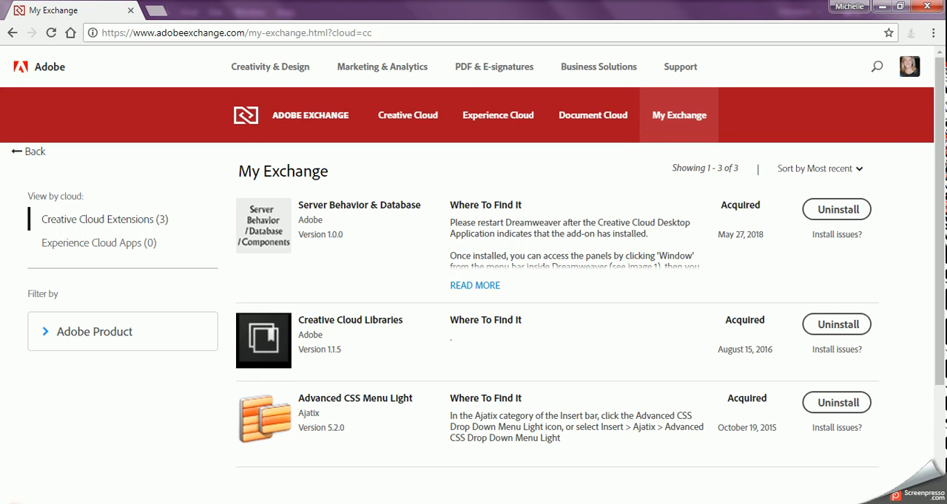
{"action": "left_click", "coordinate": [22, 503]}
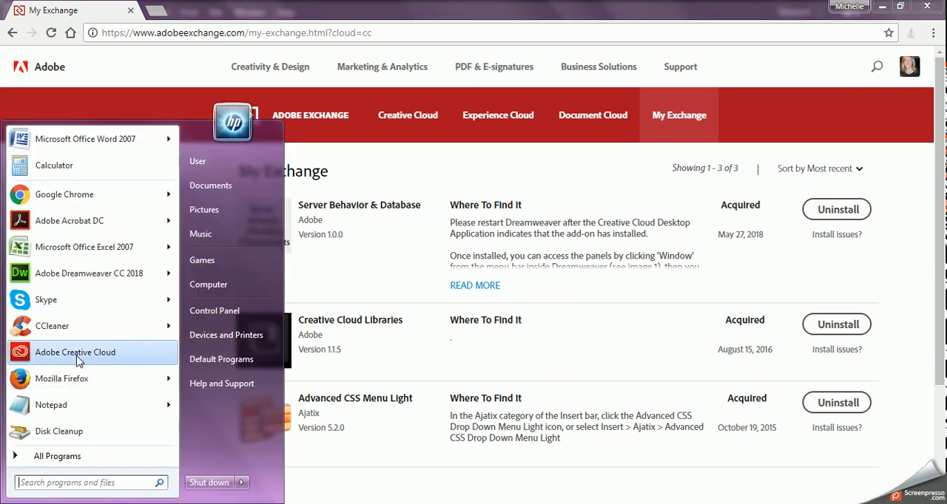
Launch Creative Cloud and update Dreamweaver CC, continuing past the close-program conflict.
{"action": "left_click", "coordinate": [100, 353]}
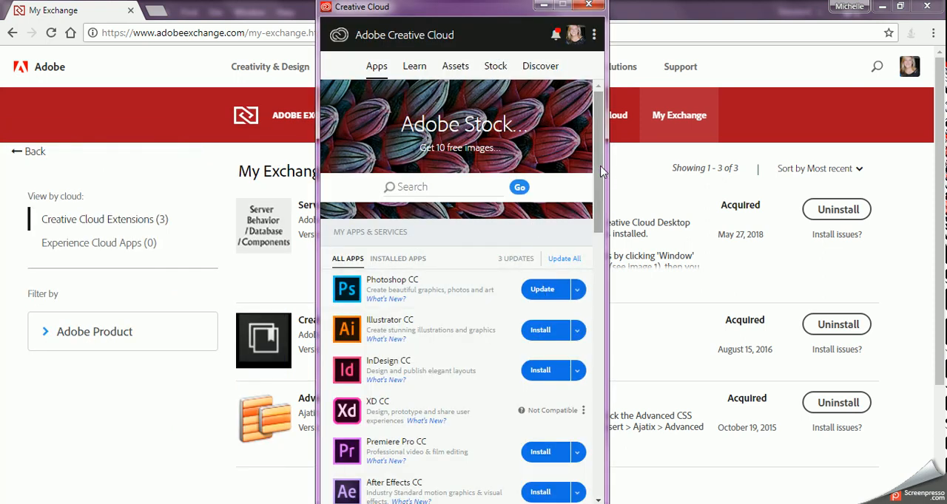
{"action": "left_click_drag", "start_coordinate": [598, 185], "coordinate": [615, 321]}
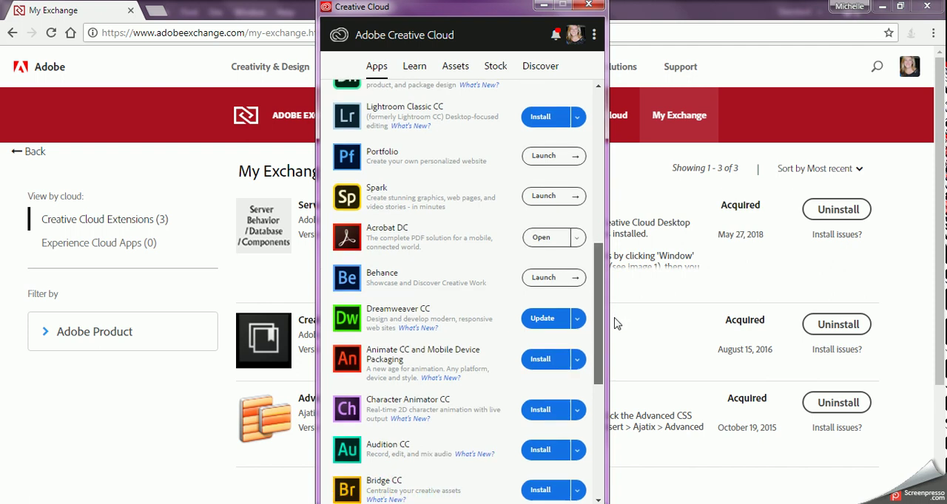
{"action": "left_click", "coordinate": [545, 326]}
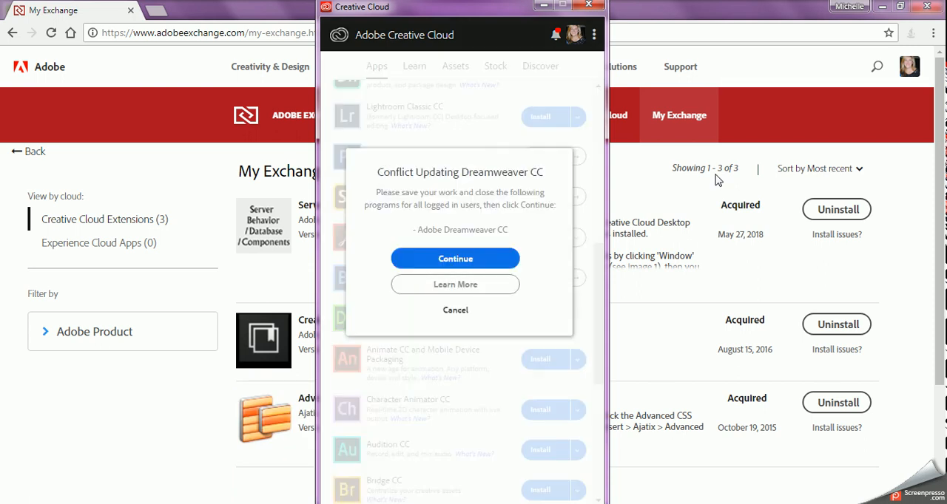
{"action": "left_click", "coordinate": [443, 260]}
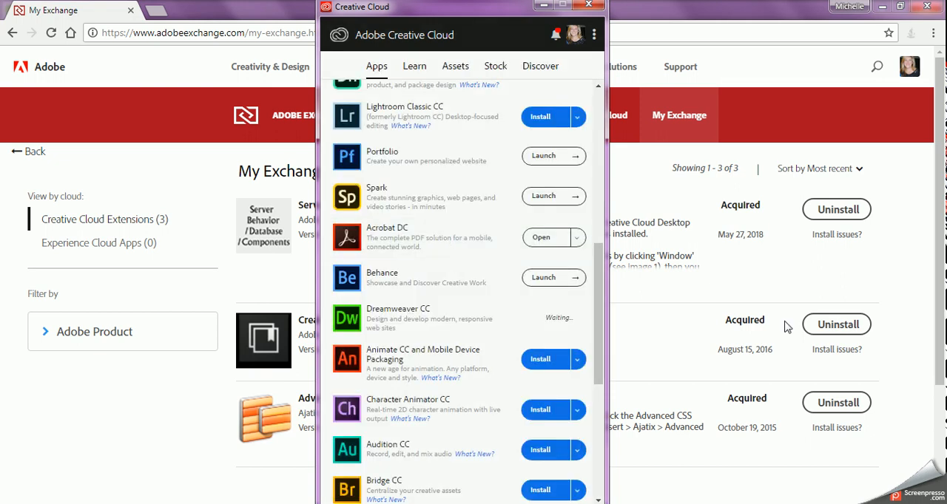